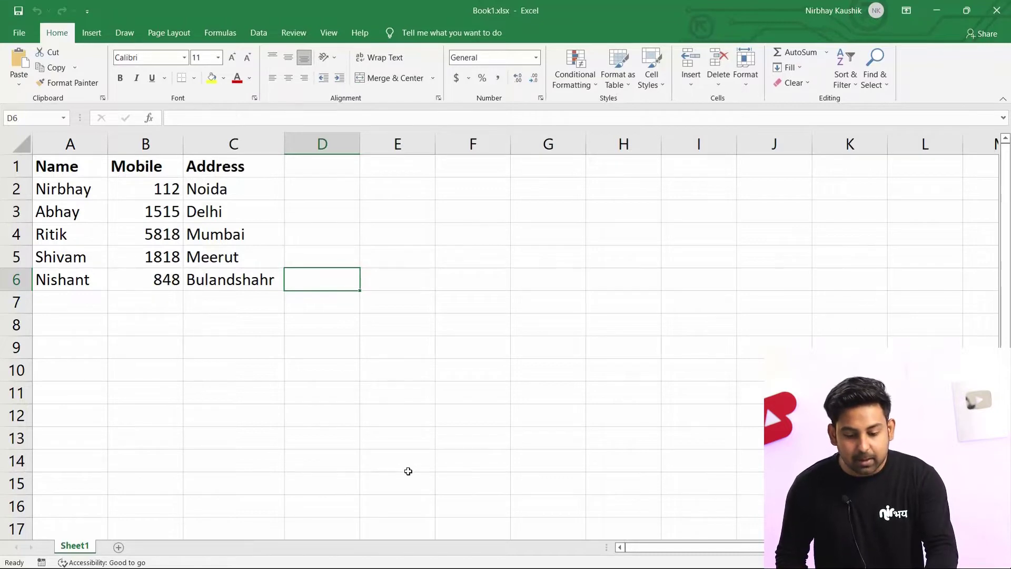
Step: Switch from Excel back to the Word letter Doc1.docx
{"action": "key", "text": "alt+Tab"}
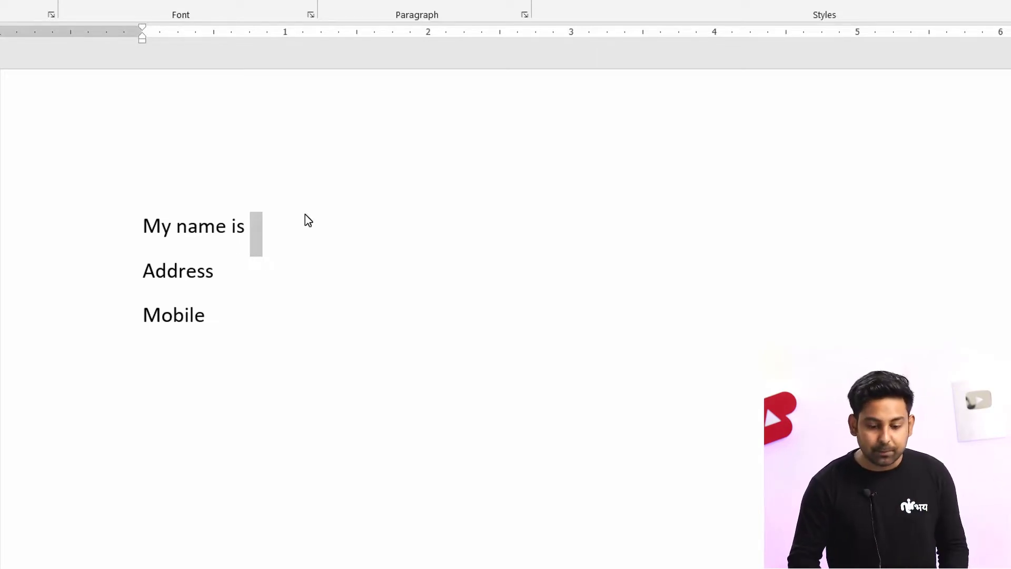
Step: With the cursor after 'My name is', view the Select Recipients choices under Mailings, then dismiss them
{"action": "left_click", "coordinate": [287, 220]}
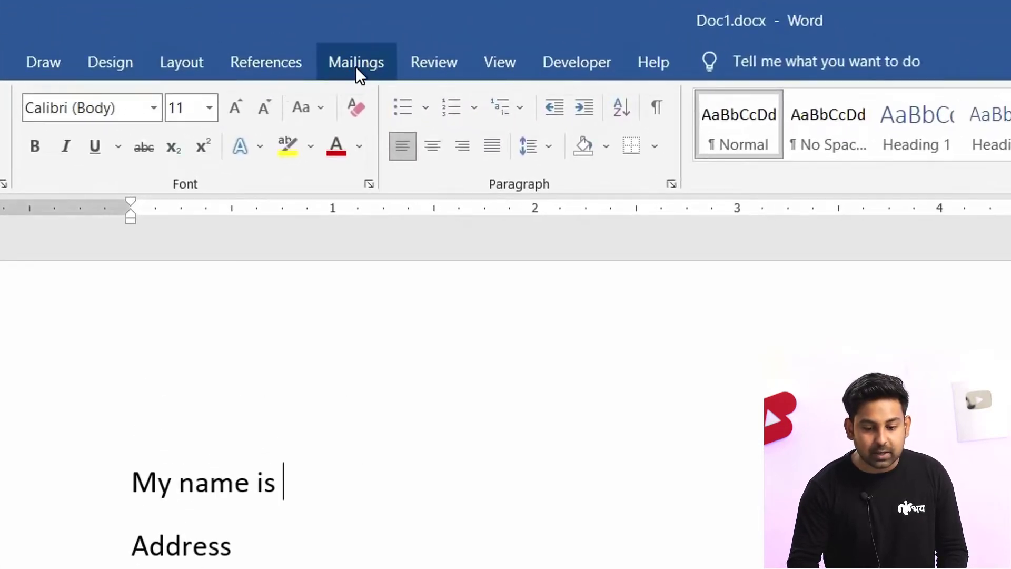
{"action": "left_click", "coordinate": [355, 66]}
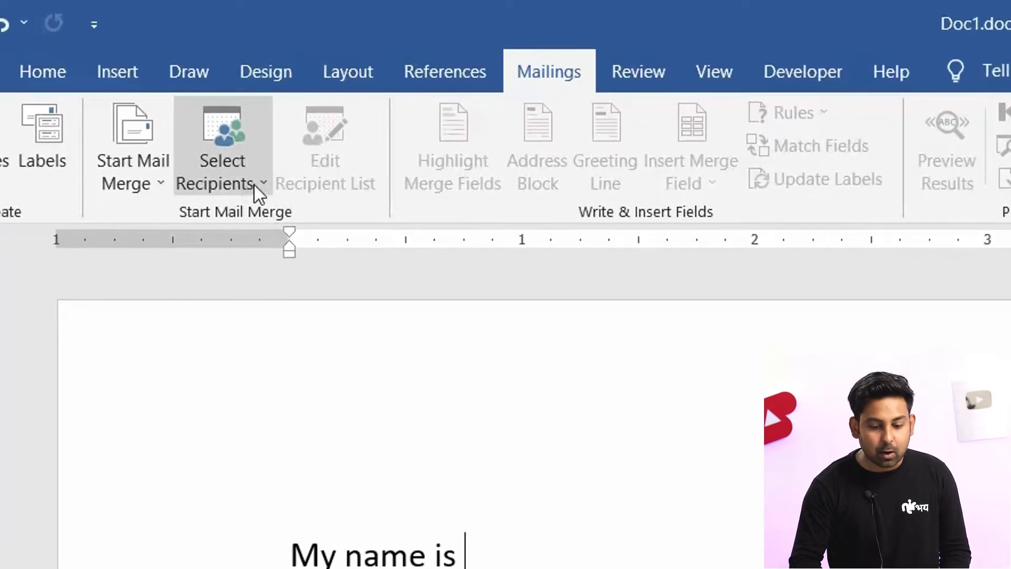
{"action": "left_click", "coordinate": [256, 185]}
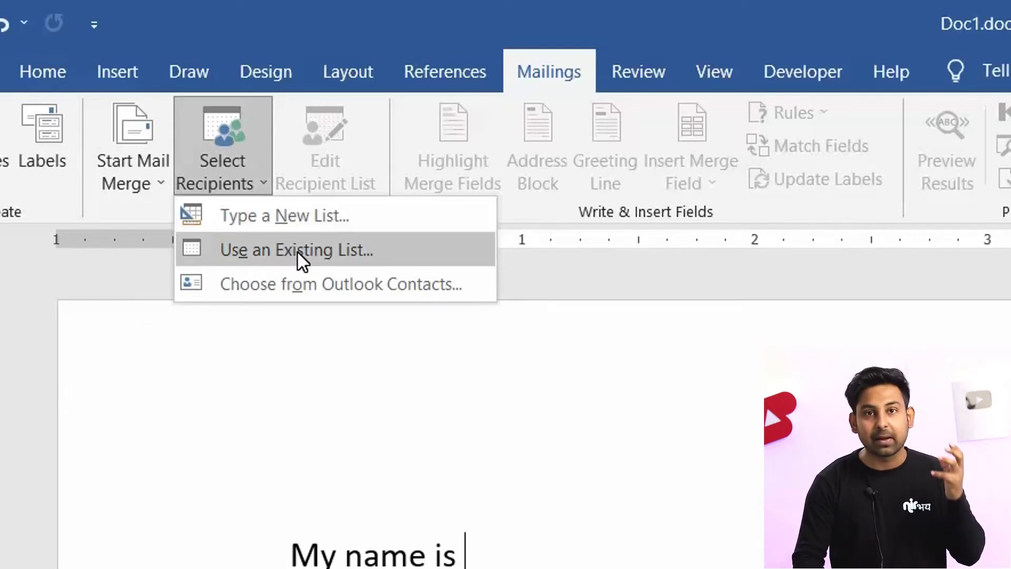
{"action": "left_click", "coordinate": [746, 535]}
{"action": "key", "text": "alt+Tab"}
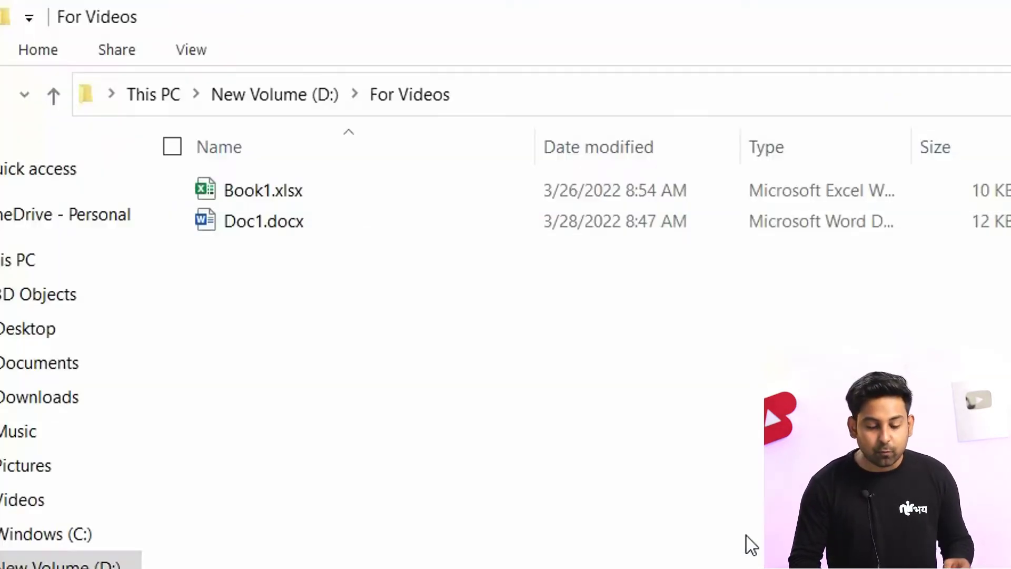
{"action": "left_click", "coordinate": [747, 536]}
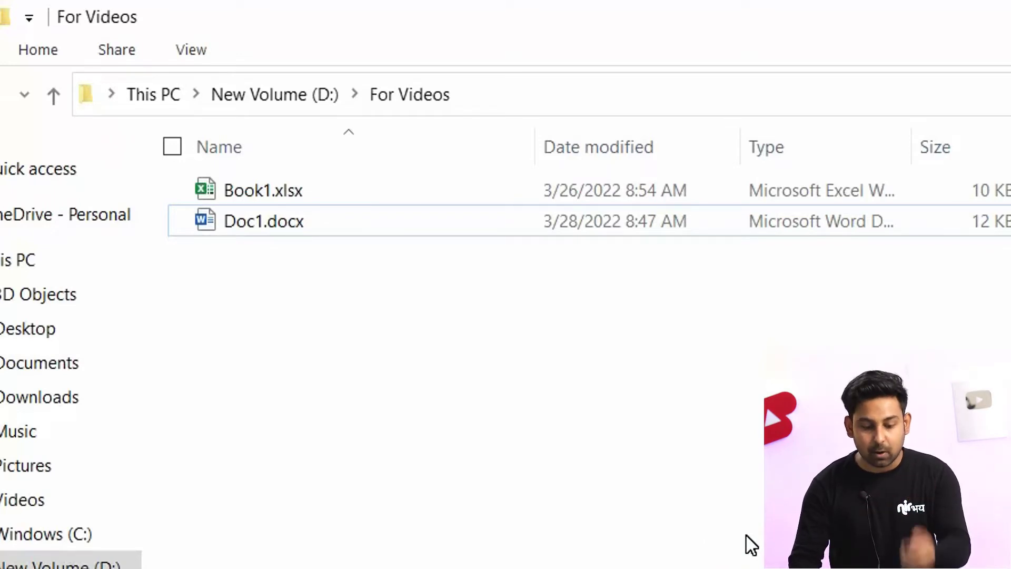
{"action": "key", "text": "alt+Tab"}
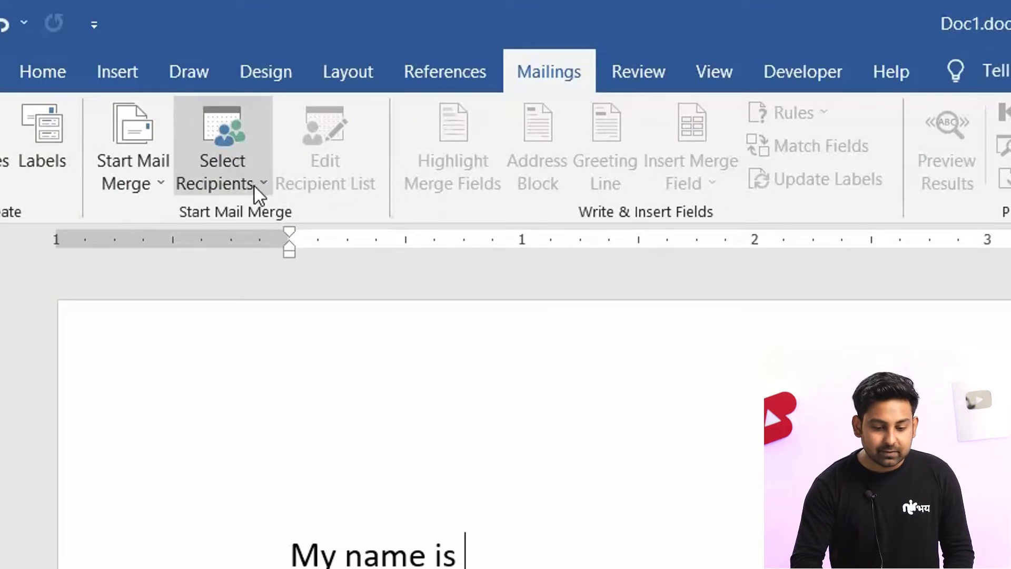
Step: Use Book1.xlsx from D:\For Videos as the existing recipient list
{"action": "left_click", "coordinate": [254, 184]}
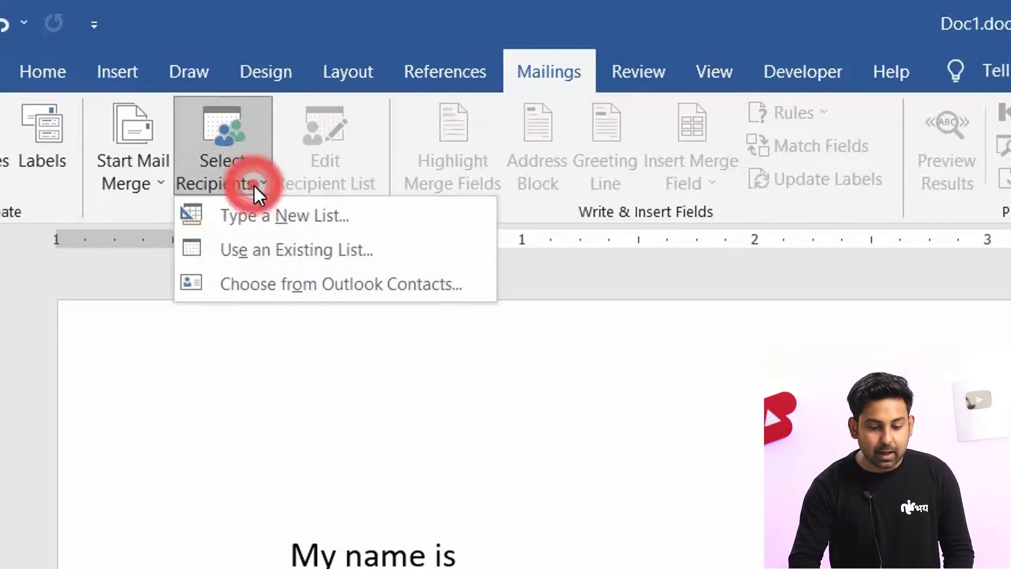
{"action": "left_click", "coordinate": [280, 247]}
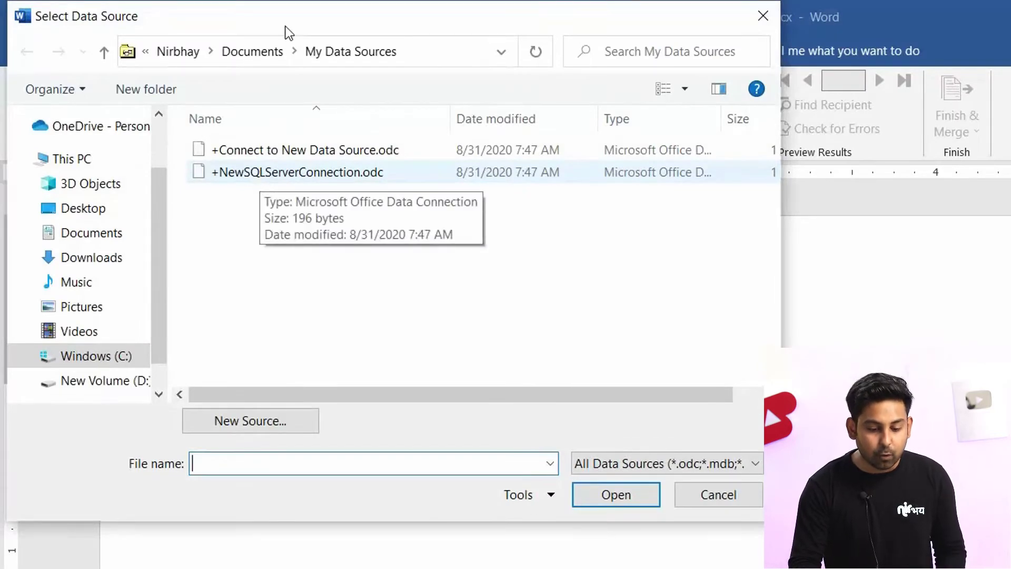
{"action": "mouse_move", "coordinate": [87, 316]}
{"action": "left_click", "coordinate": [127, 387]}
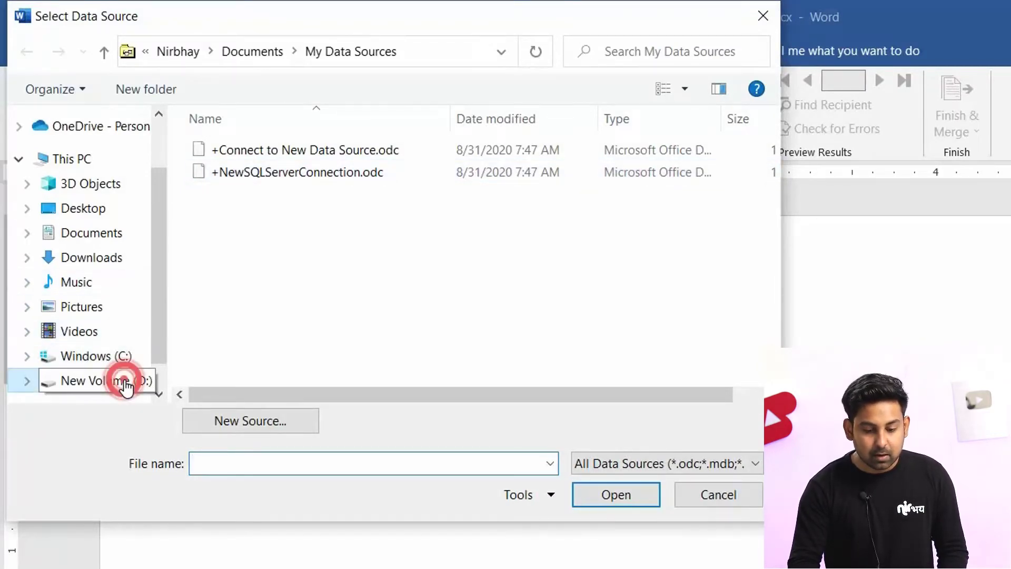
{"action": "double_click", "coordinate": [236, 168]}
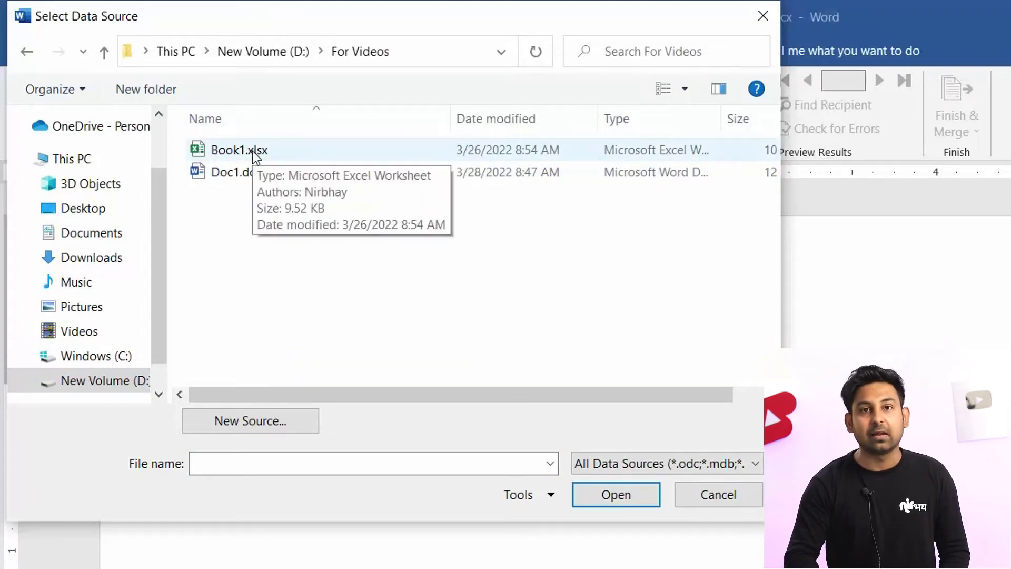
{"action": "left_click", "coordinate": [253, 151]}
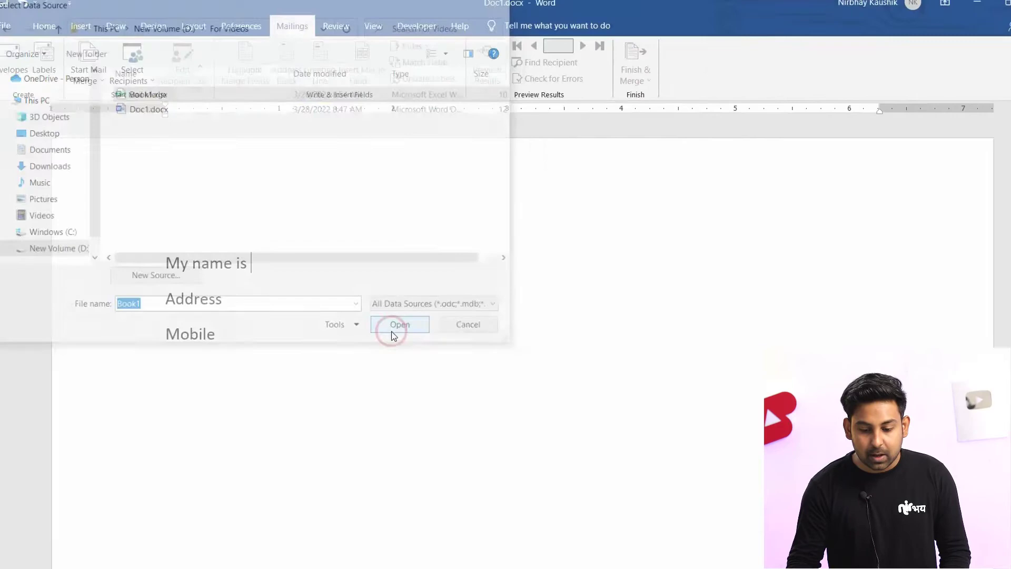
{"action": "left_click", "coordinate": [477, 457]}
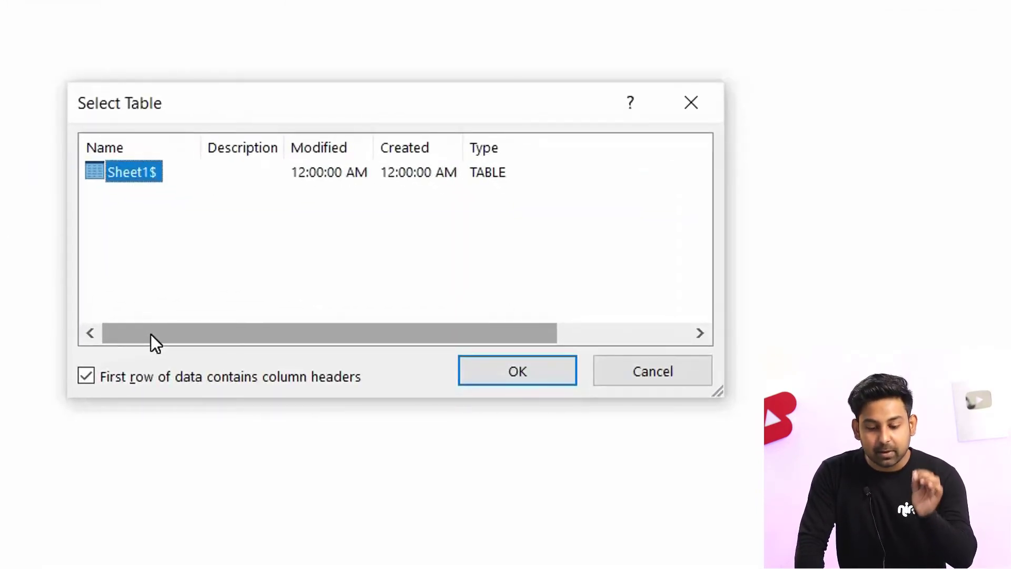
Step: Glance at the Excel workbook, then confirm Sheet1$ with headers as the recipient table
{"action": "key", "text": "alt+Tab"}
{"action": "key", "text": "alt+Tab"}
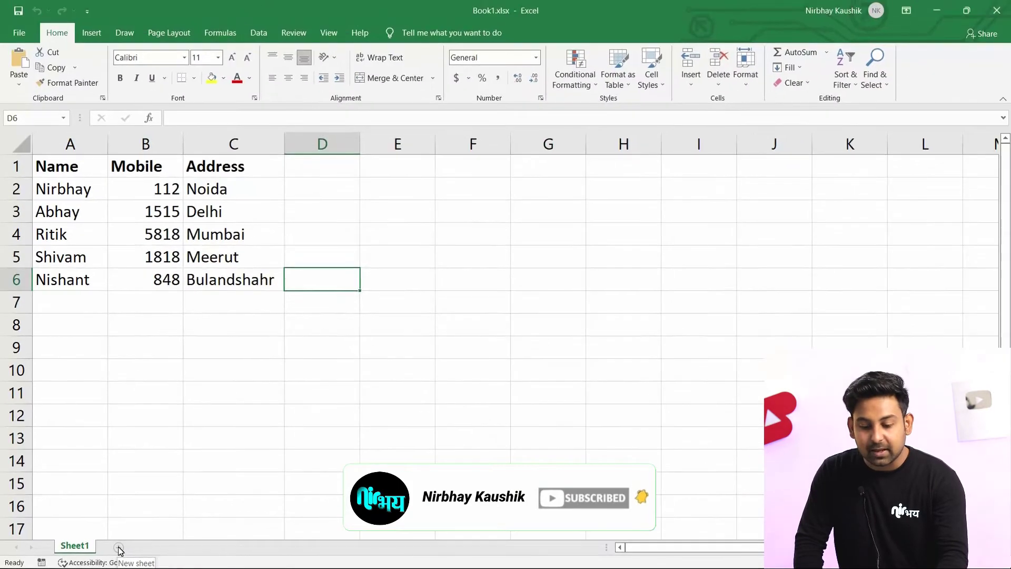
{"action": "key", "text": "alt+Tab"}
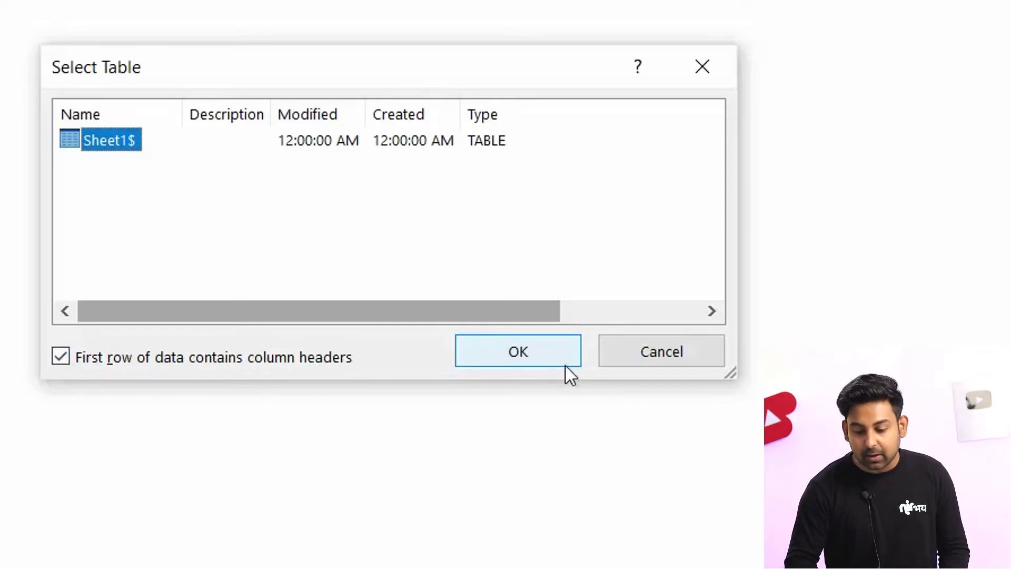
{"action": "left_click", "coordinate": [573, 344]}
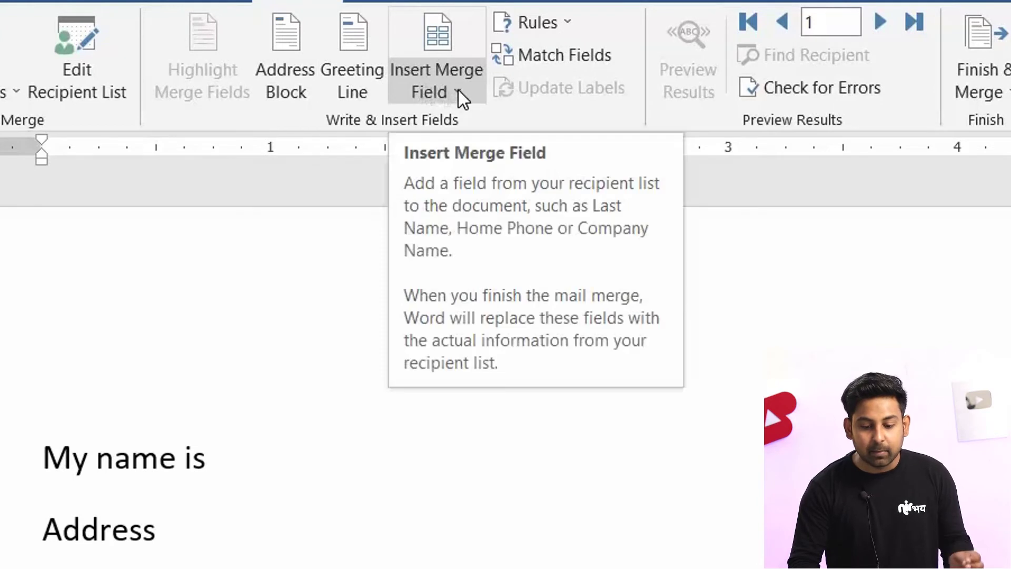
Step: Insert the «Name» field after 'My name is' and «Address» after 'Address'
{"action": "left_click", "coordinate": [458, 92]}
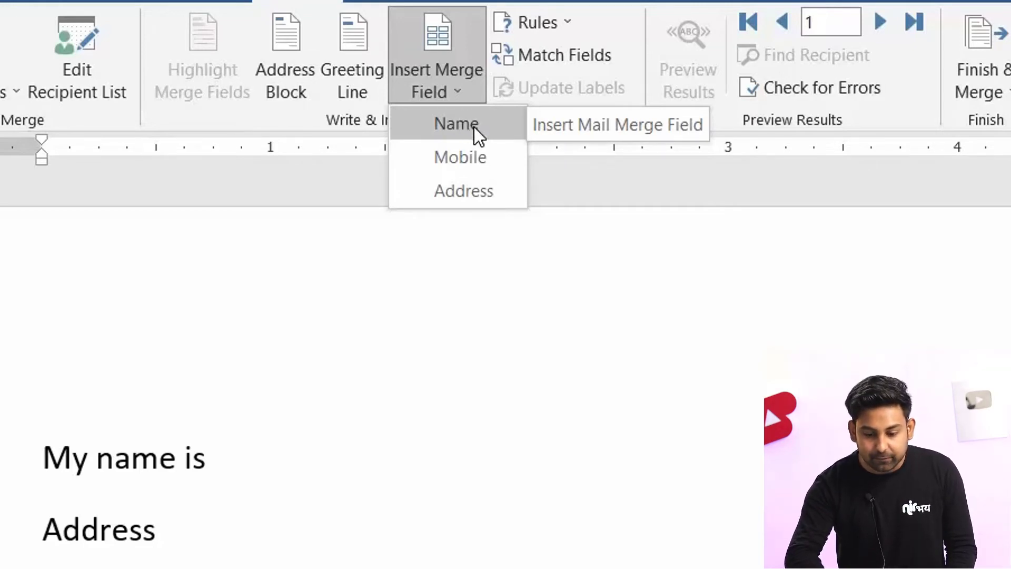
{"action": "left_click", "coordinate": [474, 128]}
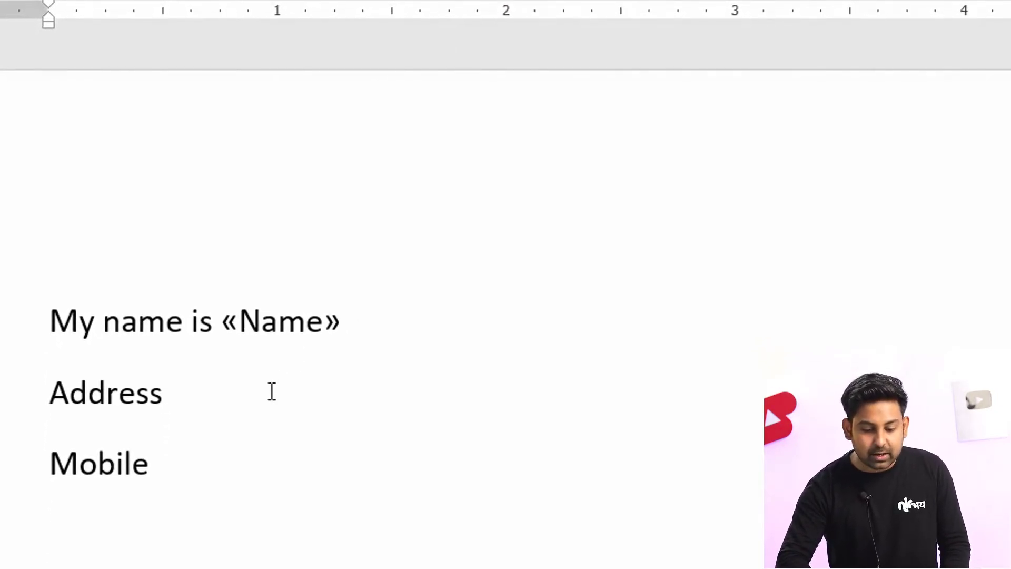
{"action": "left_click", "coordinate": [271, 391]}
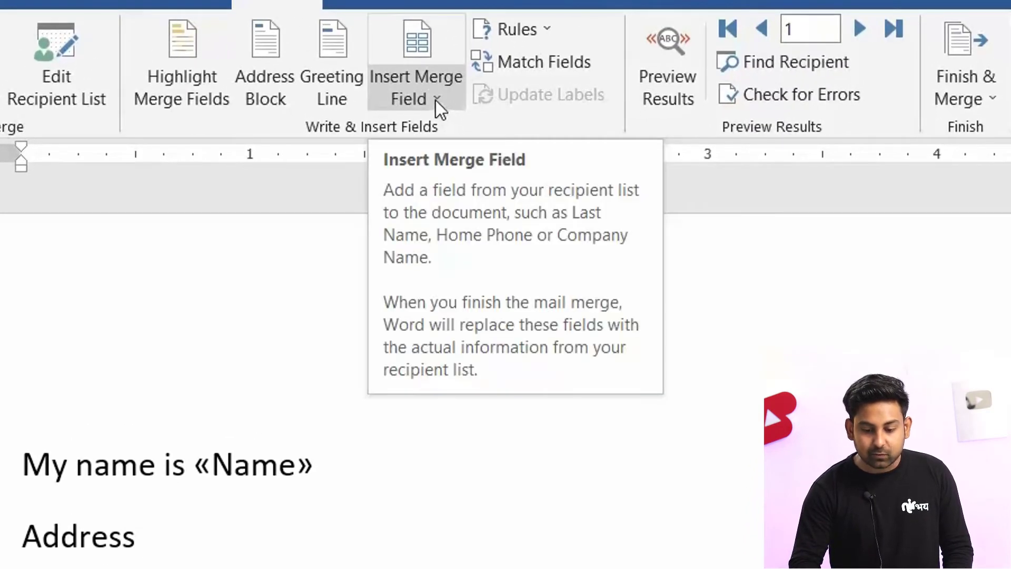
{"action": "left_click", "coordinate": [435, 100]}
{"action": "left_click", "coordinate": [445, 196]}
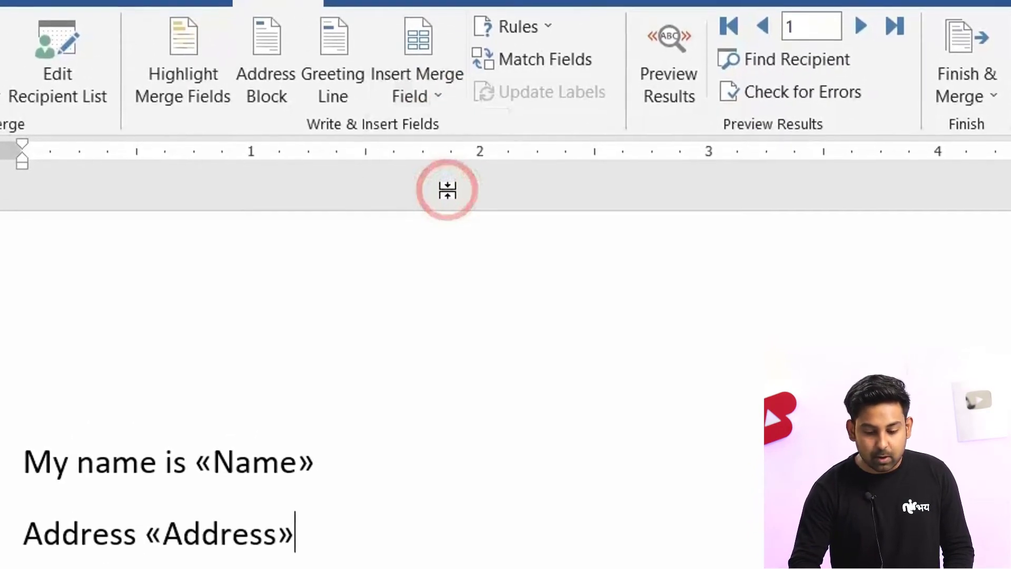
Step: Insert the «Mobile» field after 'Mobile' and select the «Name» field
{"action": "left_click", "coordinate": [251, 530]}
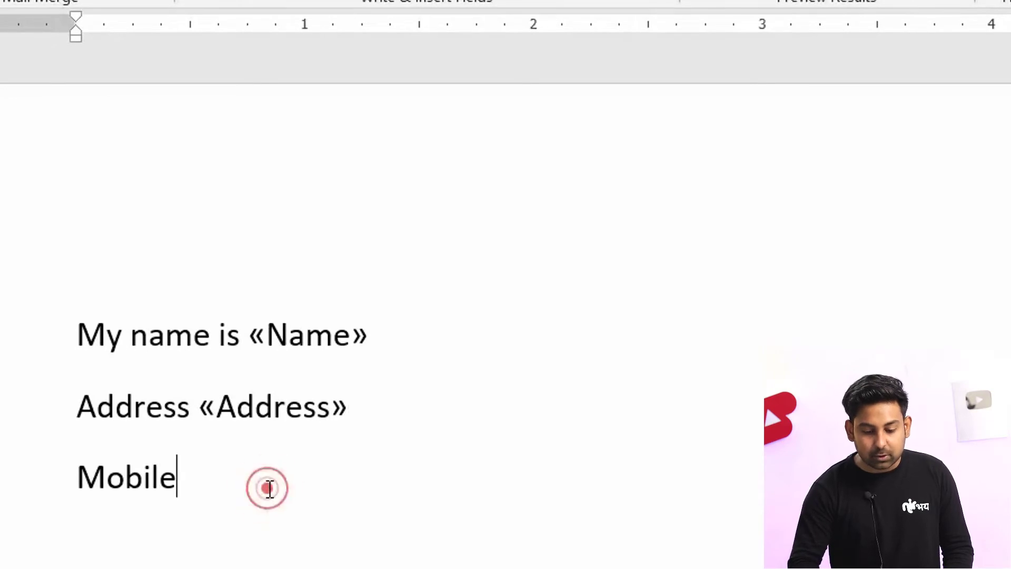
{"action": "left_click", "coordinate": [459, 89]}
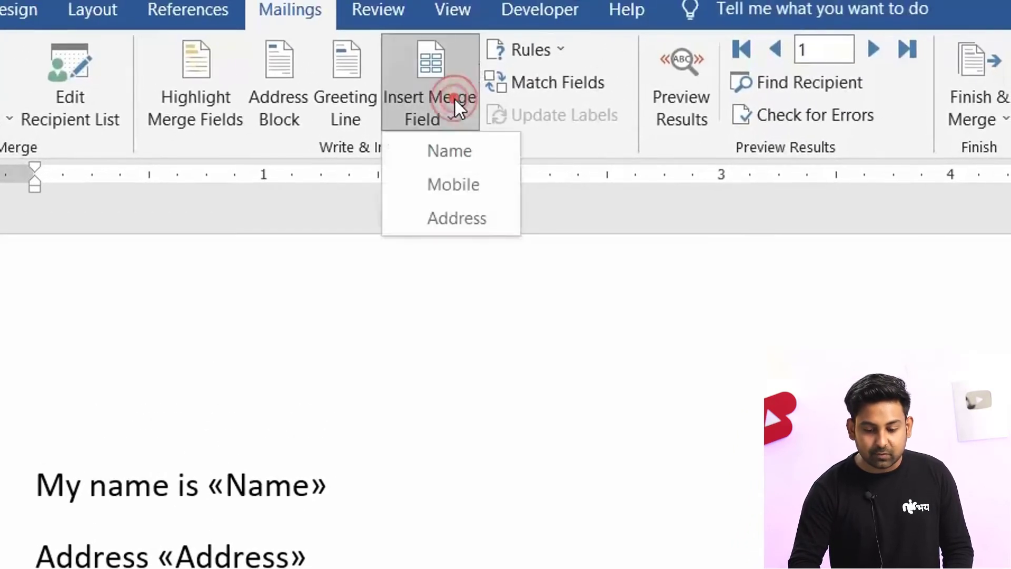
{"action": "left_click", "coordinate": [448, 182]}
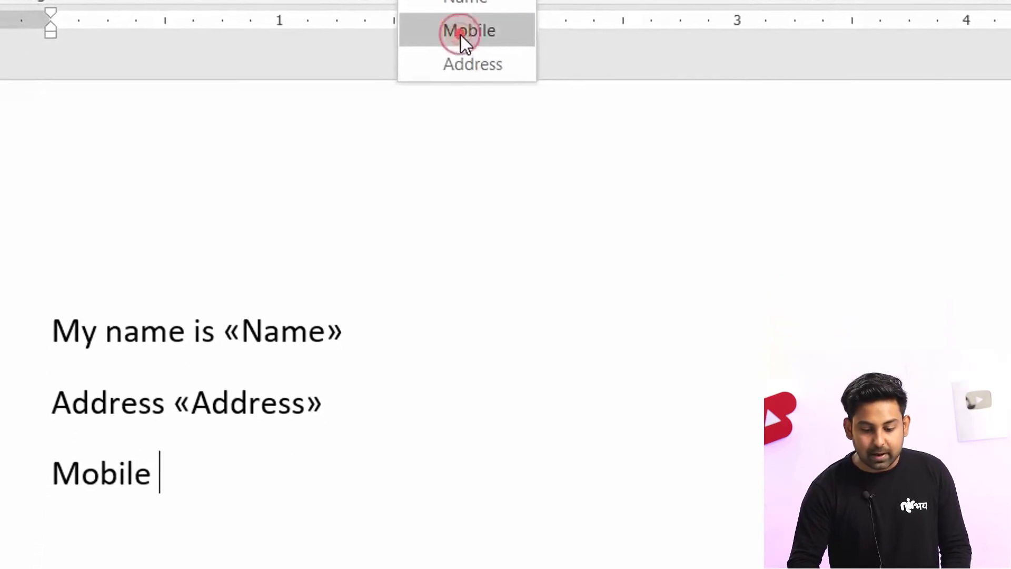
{"action": "left_click", "coordinate": [336, 343]}
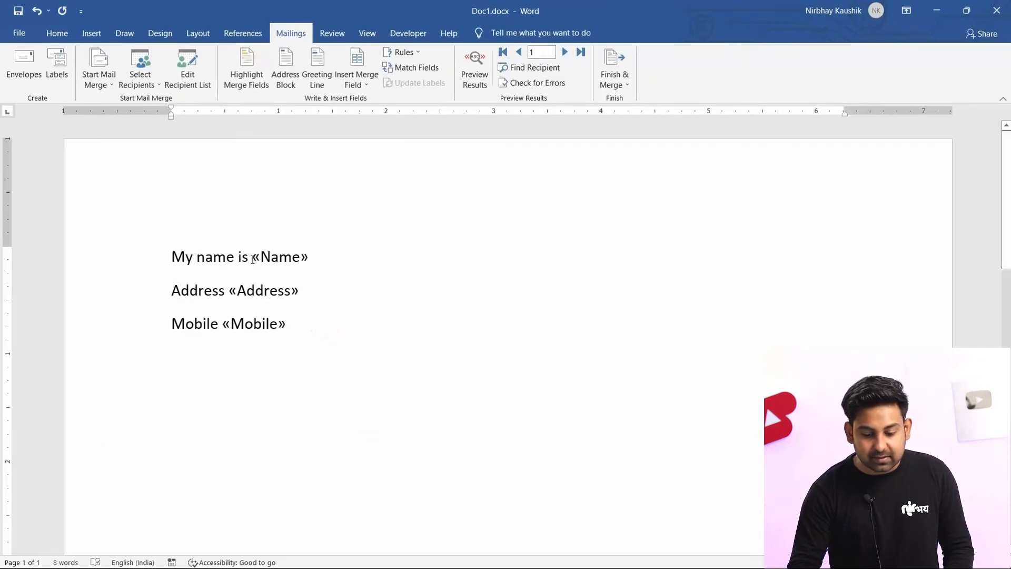
{"action": "left_click_drag", "start_coordinate": [249, 262], "coordinate": [315, 264]}
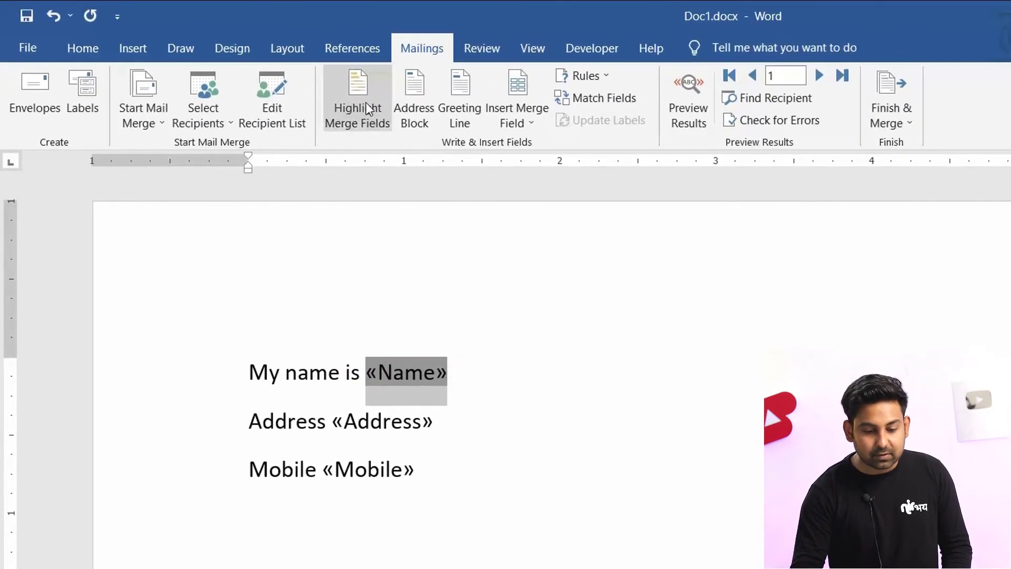
Step: Apply red font colour to the «Name» merge field, then return to Mailings
{"action": "left_click", "coordinate": [105, 48]}
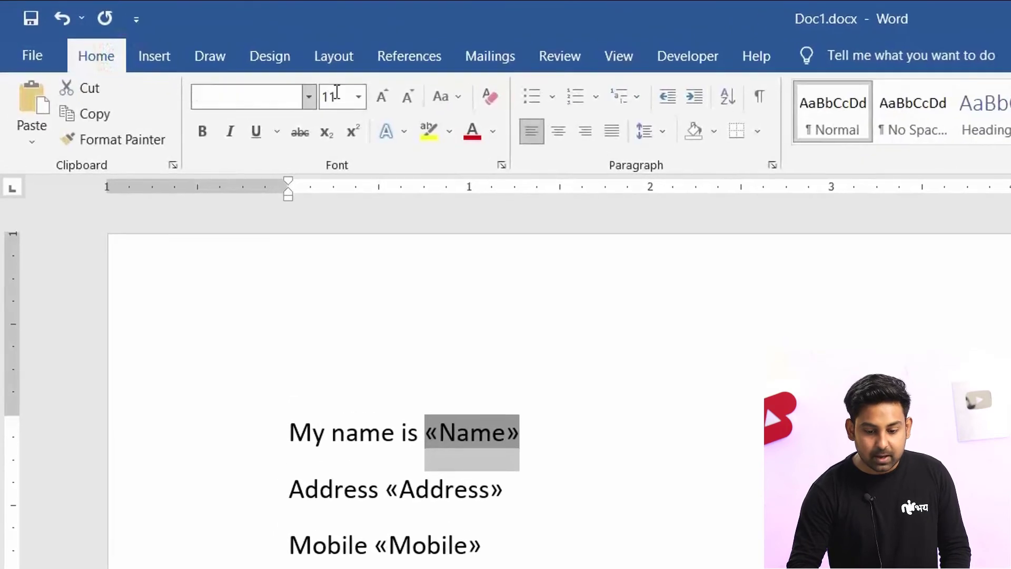
{"action": "left_click", "coordinate": [475, 137]}
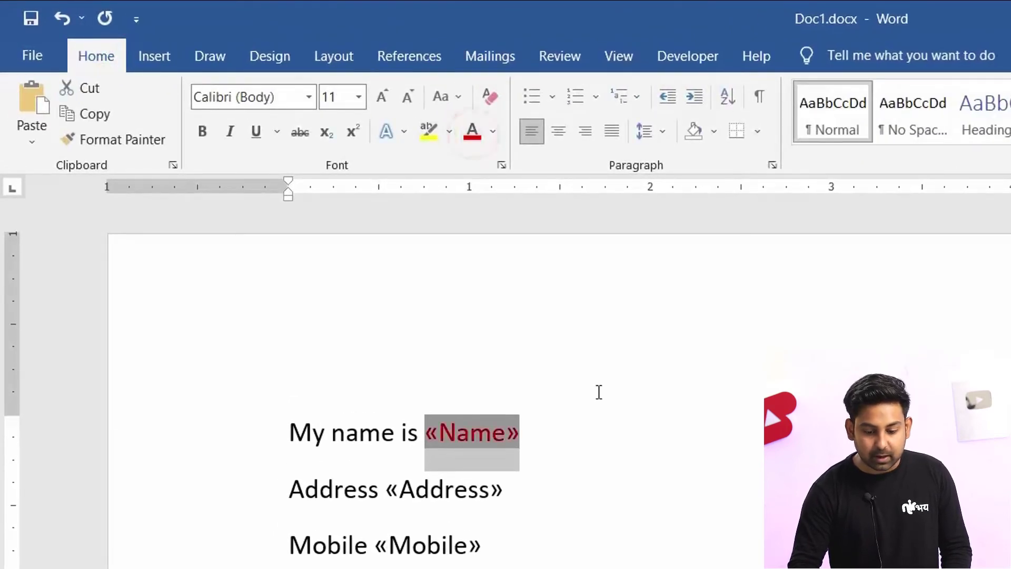
{"action": "left_click", "coordinate": [600, 406]}
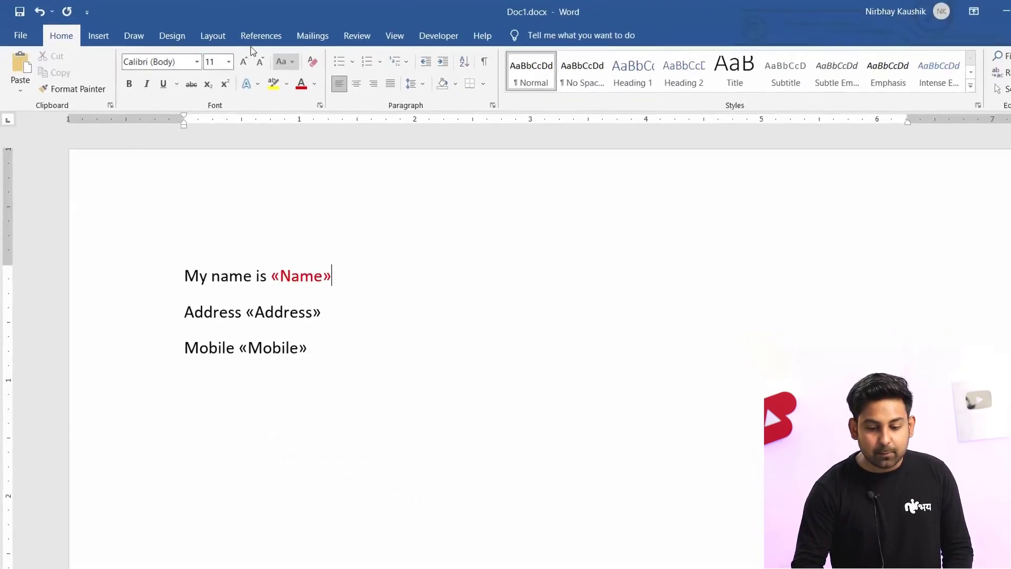
{"action": "left_click", "coordinate": [462, 53]}
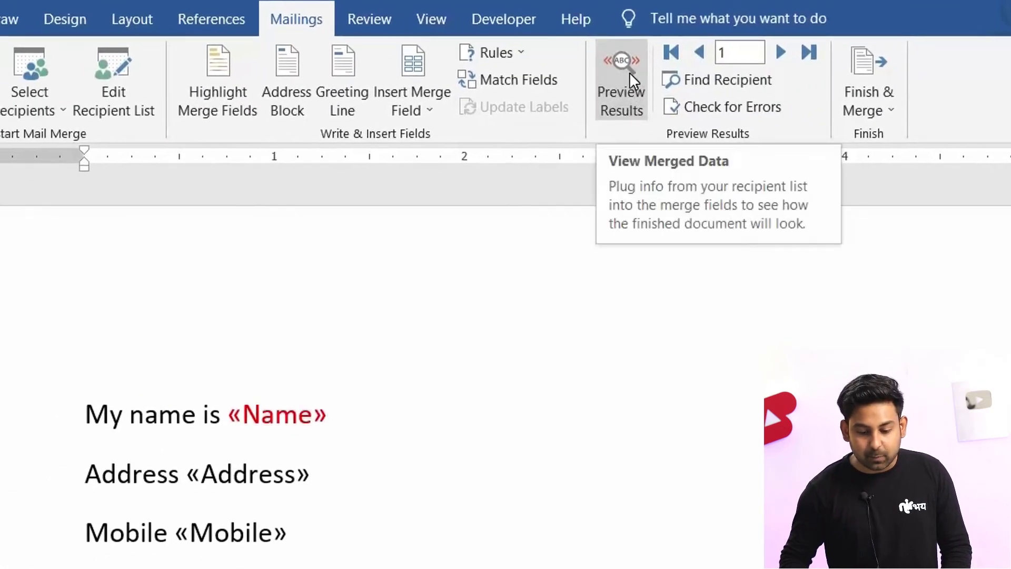
Step: Preview the merged letter and advance through records to the third recipient
{"action": "left_click", "coordinate": [630, 71]}
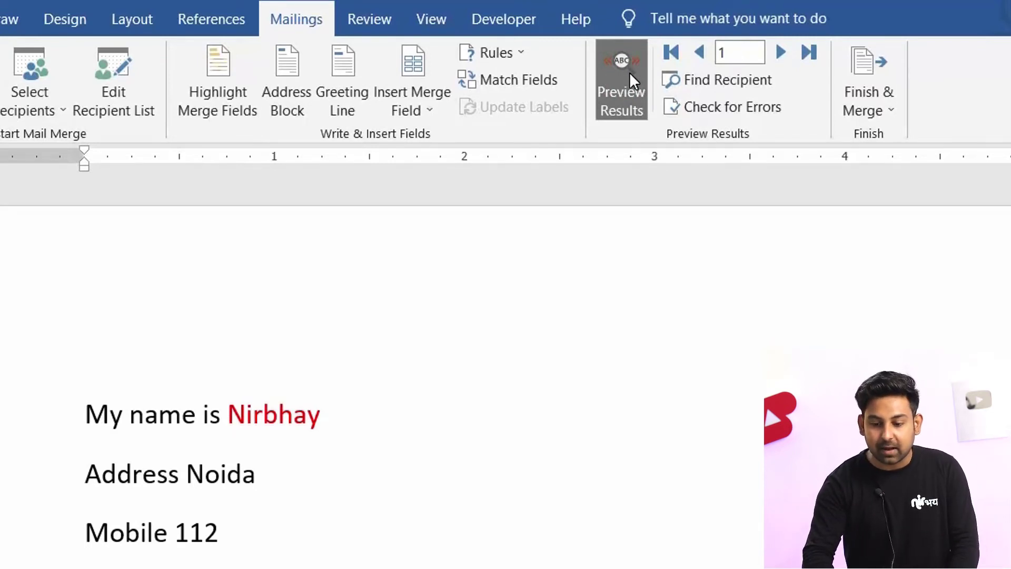
{"action": "left_click", "coordinate": [782, 54]}
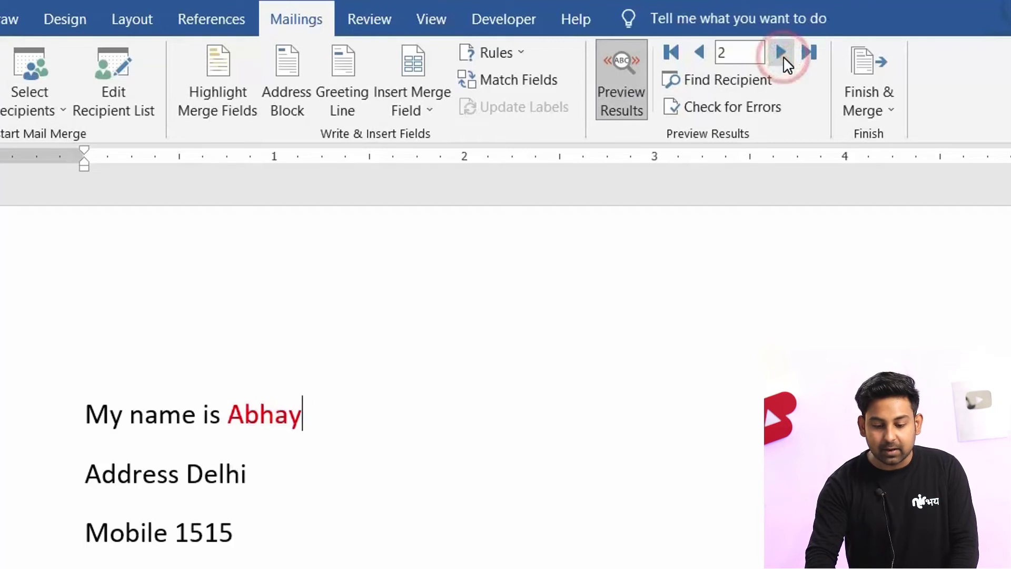
{"action": "left_click", "coordinate": [782, 54]}
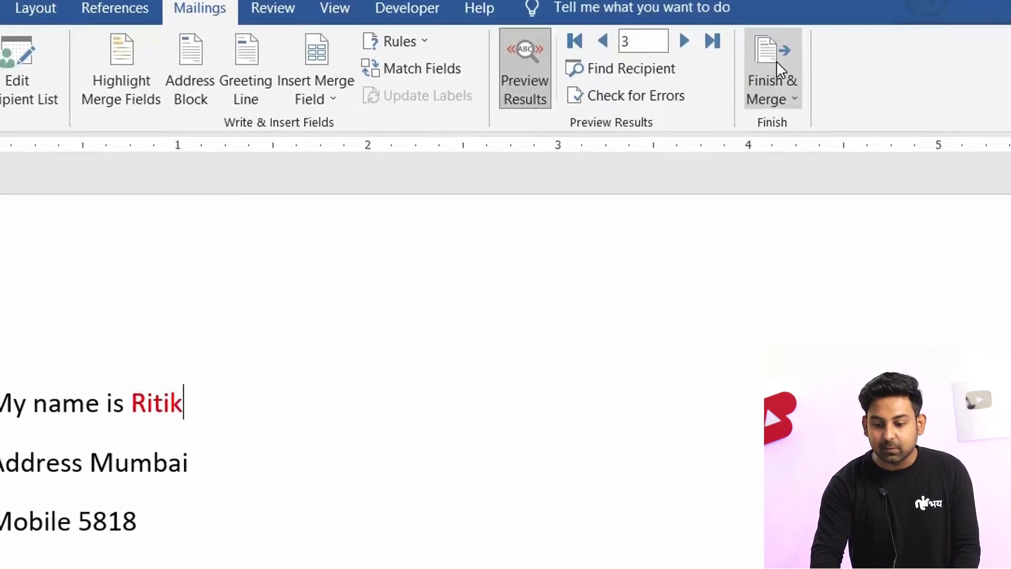
{"action": "left_click", "coordinate": [788, 100]}
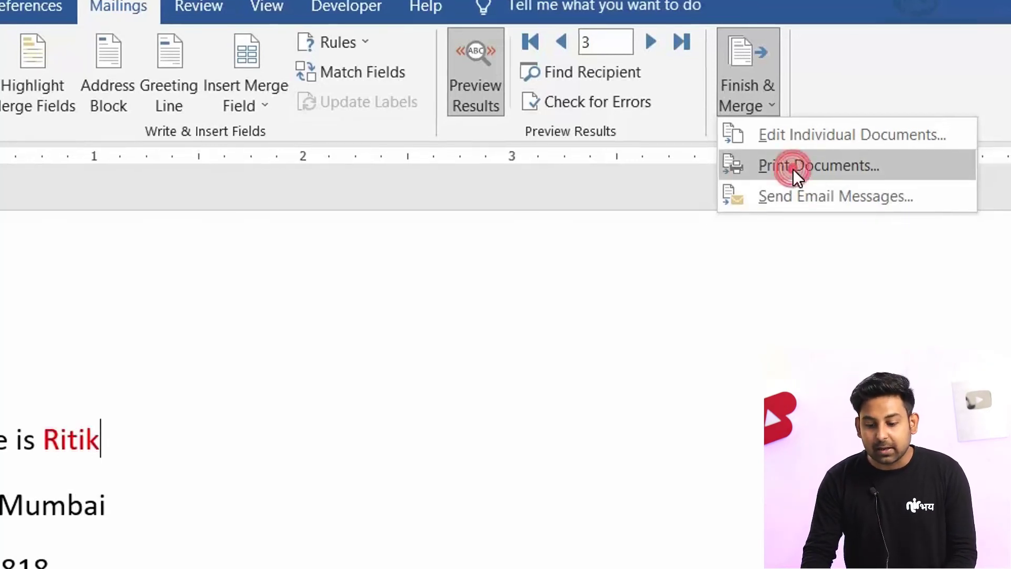
Step: In Merge to Printer, try the Current record and From range options, then close without printing
{"action": "left_click", "coordinate": [794, 170]}
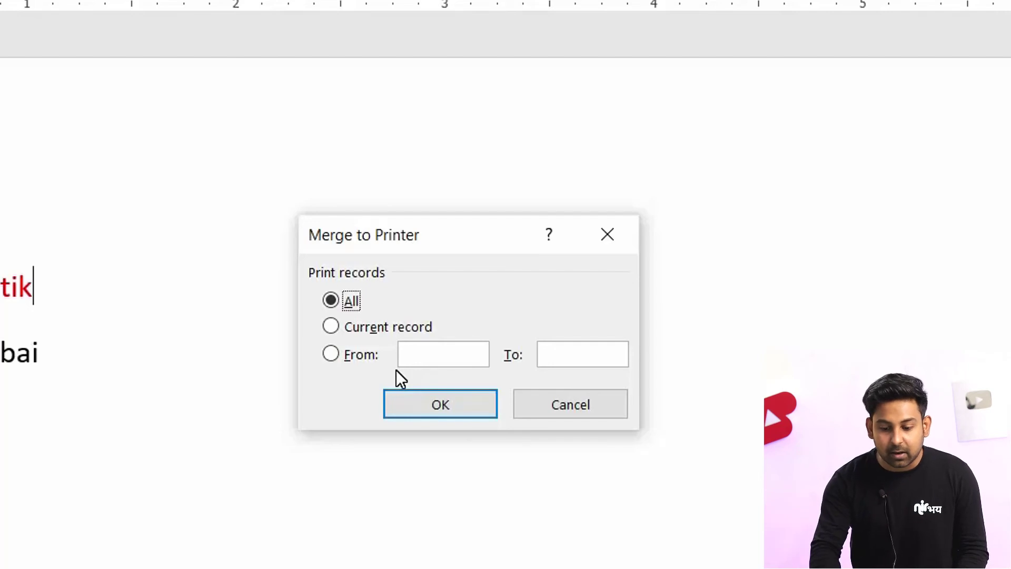
{"action": "left_click", "coordinate": [354, 327]}
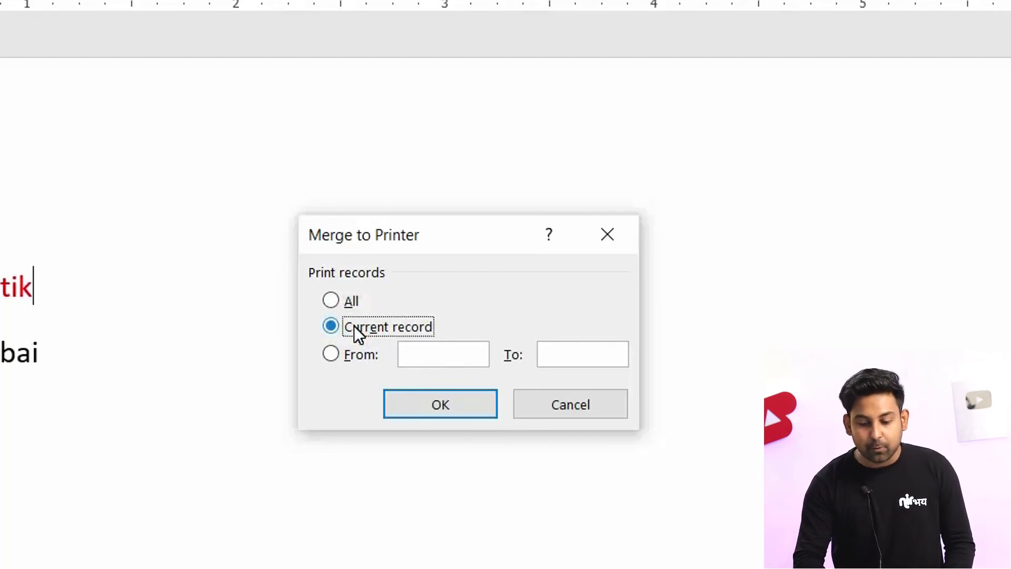
{"action": "left_click", "coordinate": [354, 353]}
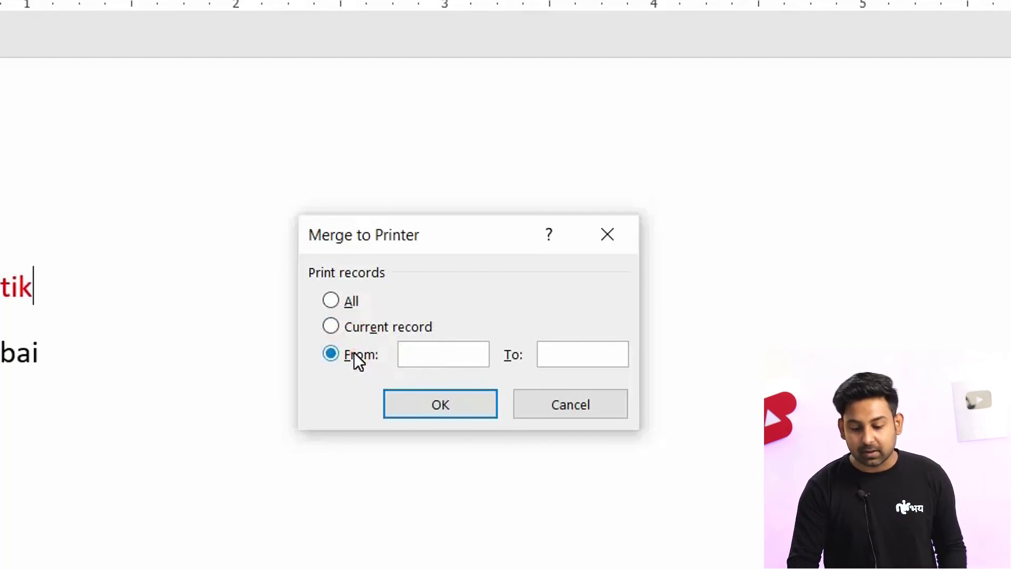
{"action": "left_click", "coordinate": [605, 402]}
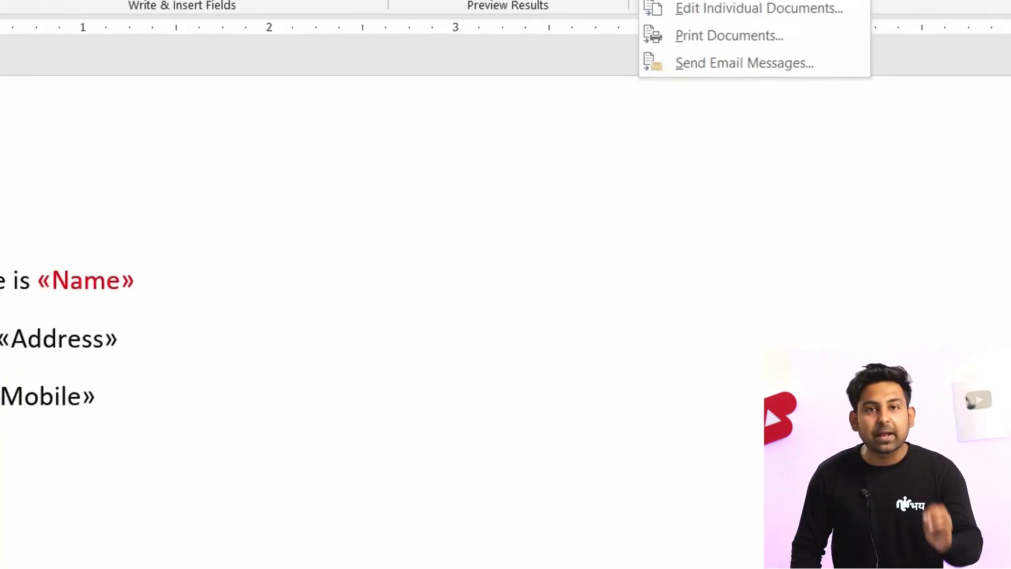